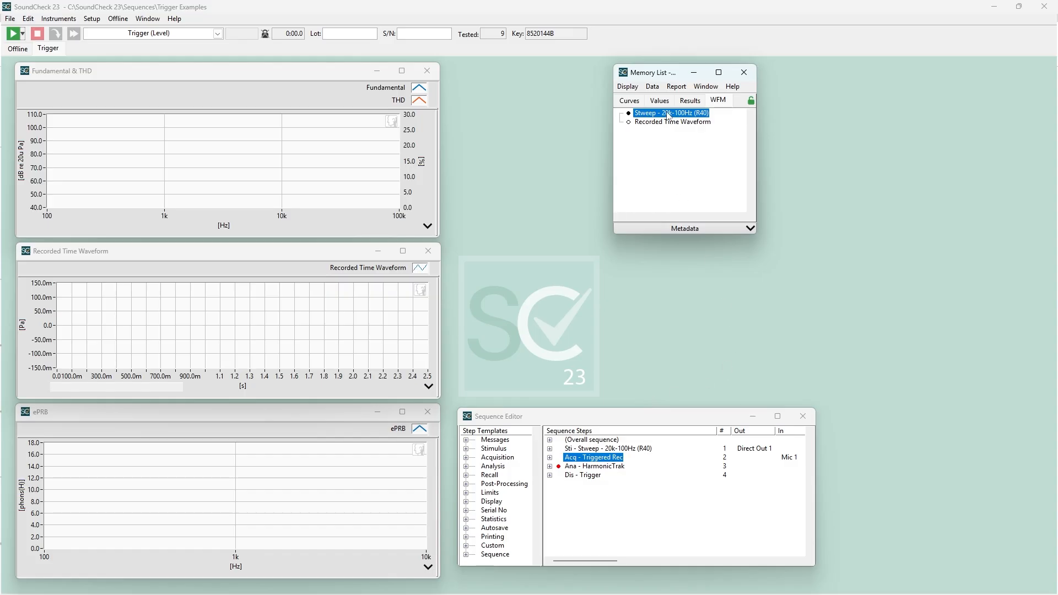
Graph the Stweep - 20k-100Hz (R40) waveform and export it as a 24-bit WAV normalized to peak, replacing the existing file.
double_click(668, 115)
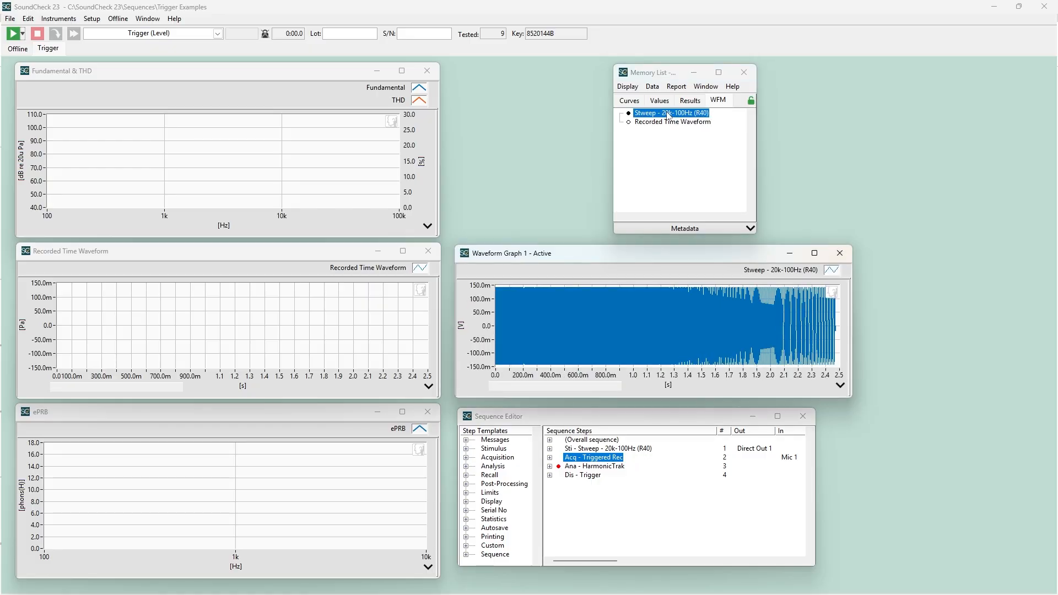
left_click(653, 87)
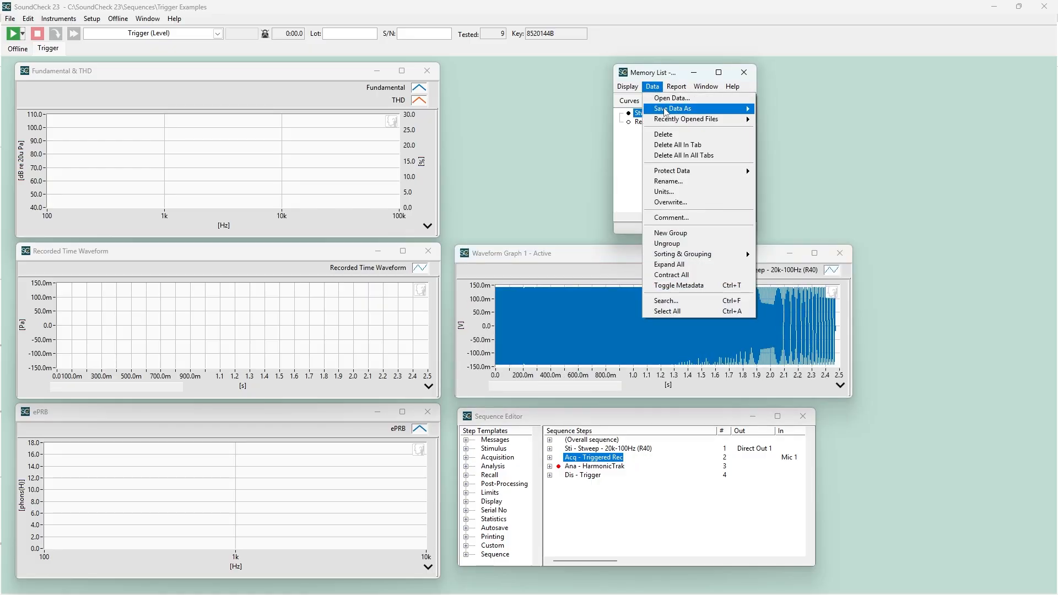
mouse_move(665, 112)
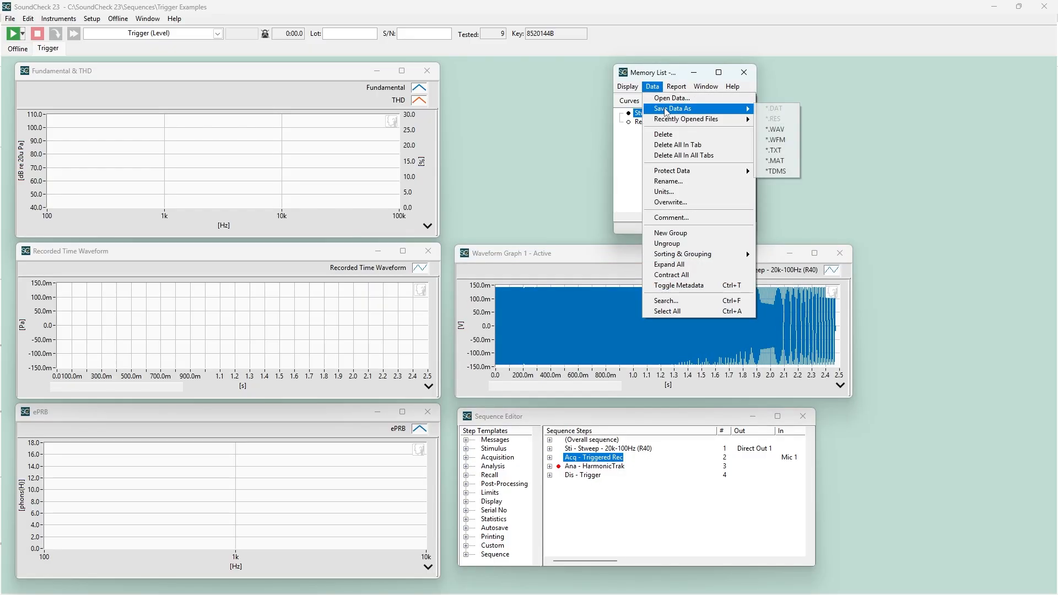
left_click(777, 130)
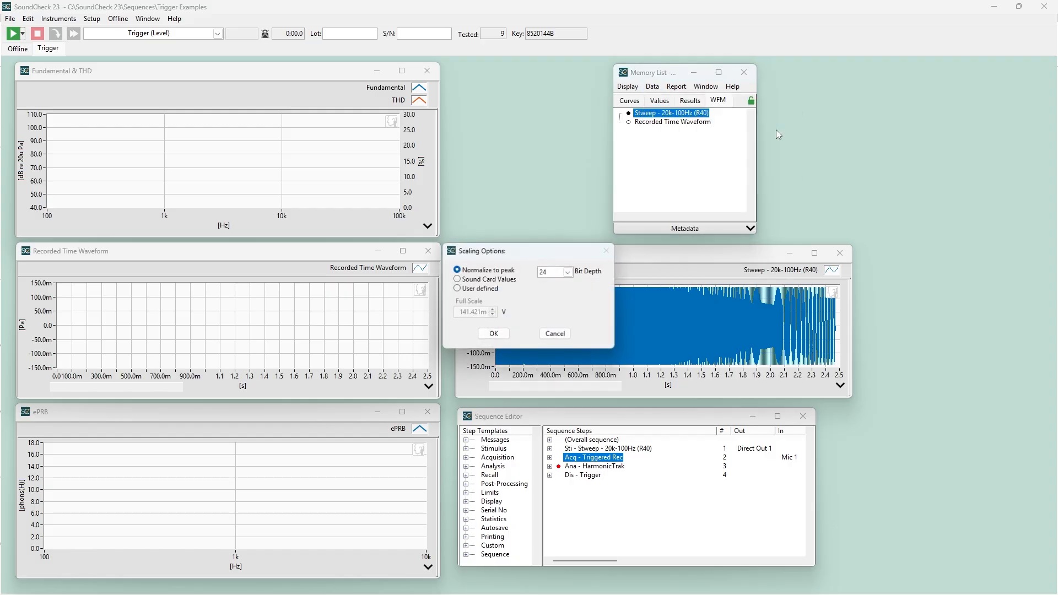
left_click(504, 337)
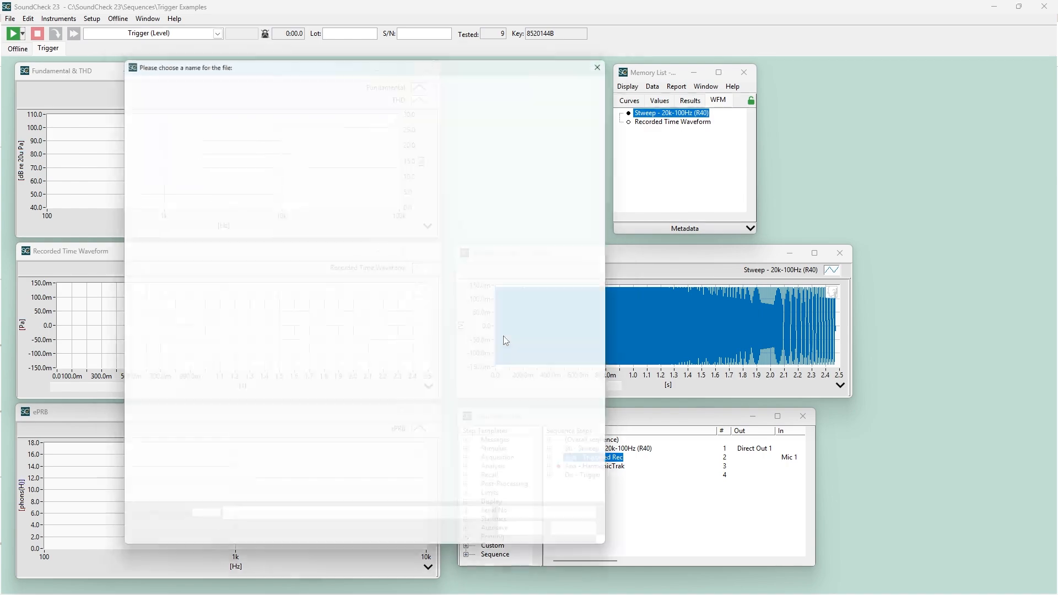
left_click(531, 542)
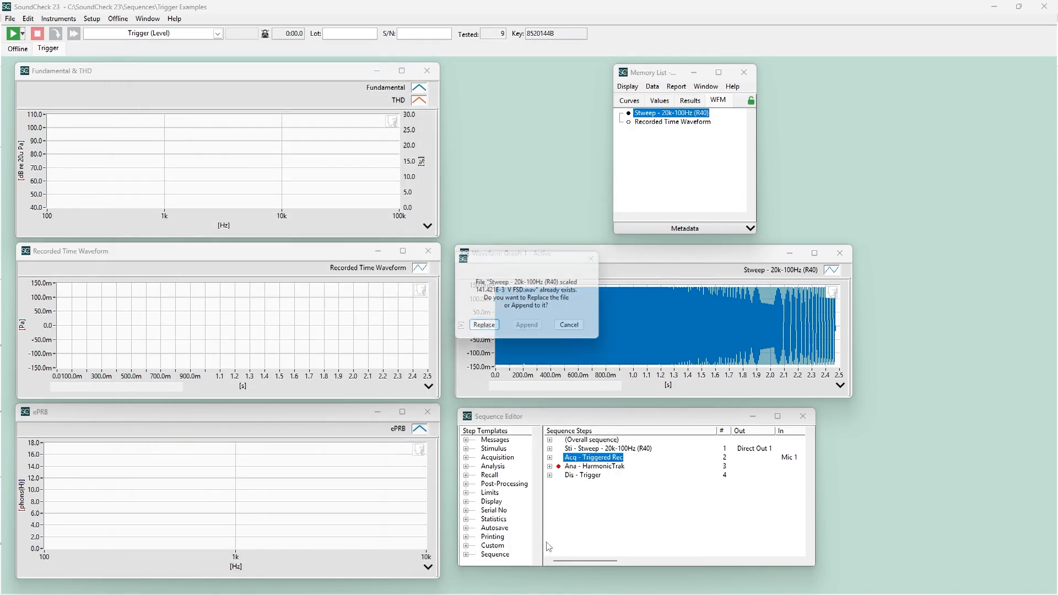
left_click(484, 328)
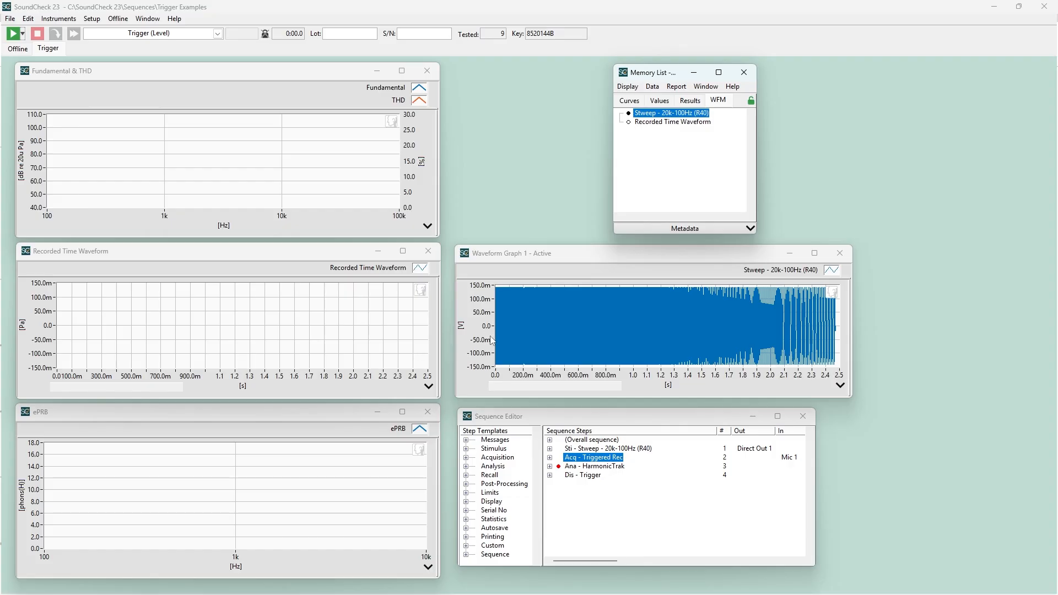
Review the Triggered Rec acquisition step's record trigger settings and its available trigger types.
left_click(583, 454)
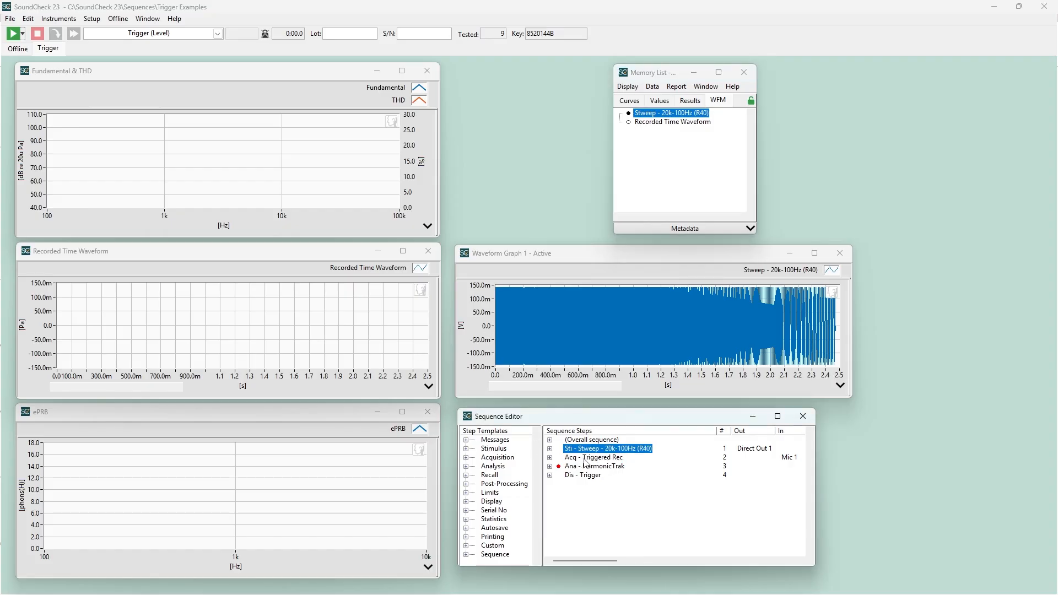
double_click(586, 461)
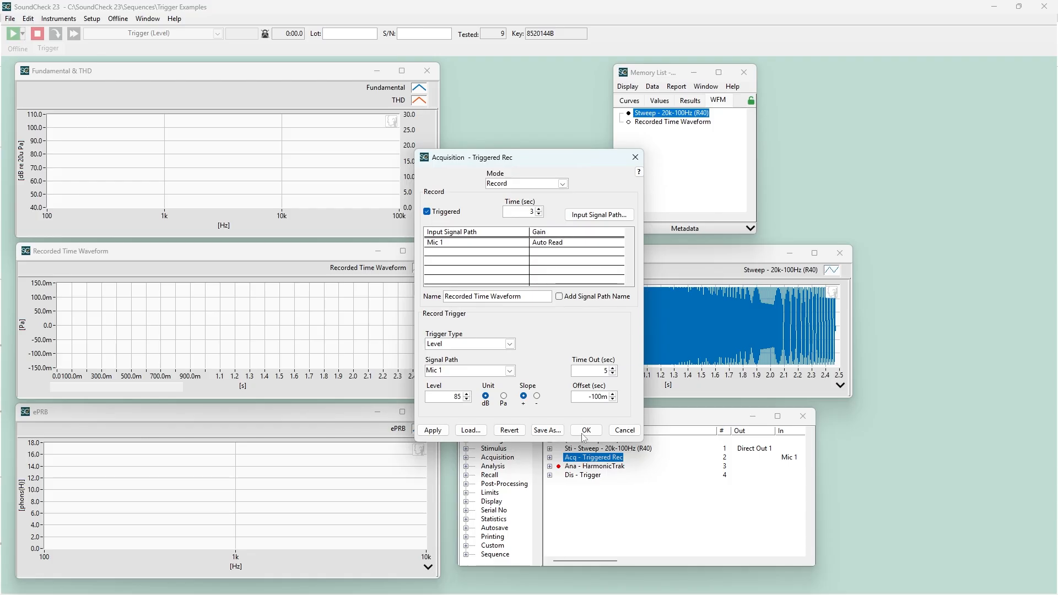
left_click(511, 344)
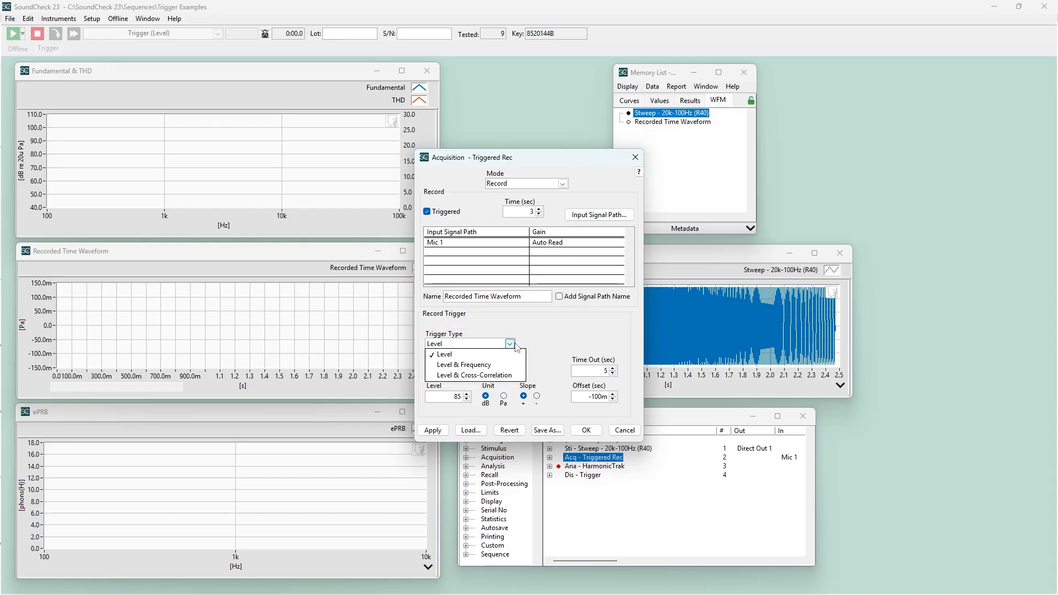
left_click(541, 343)
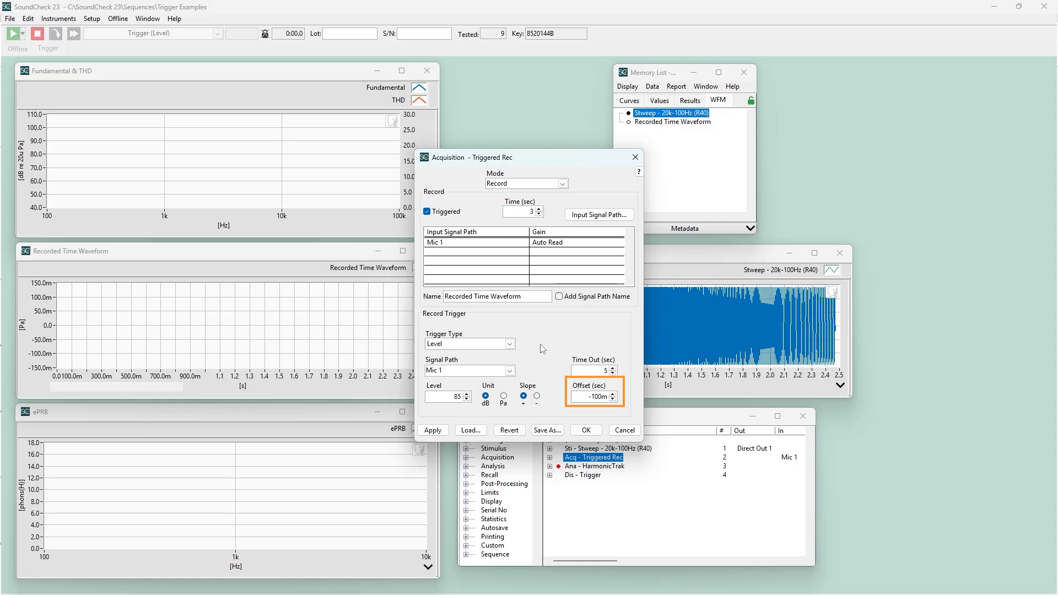
left_click(588, 431)
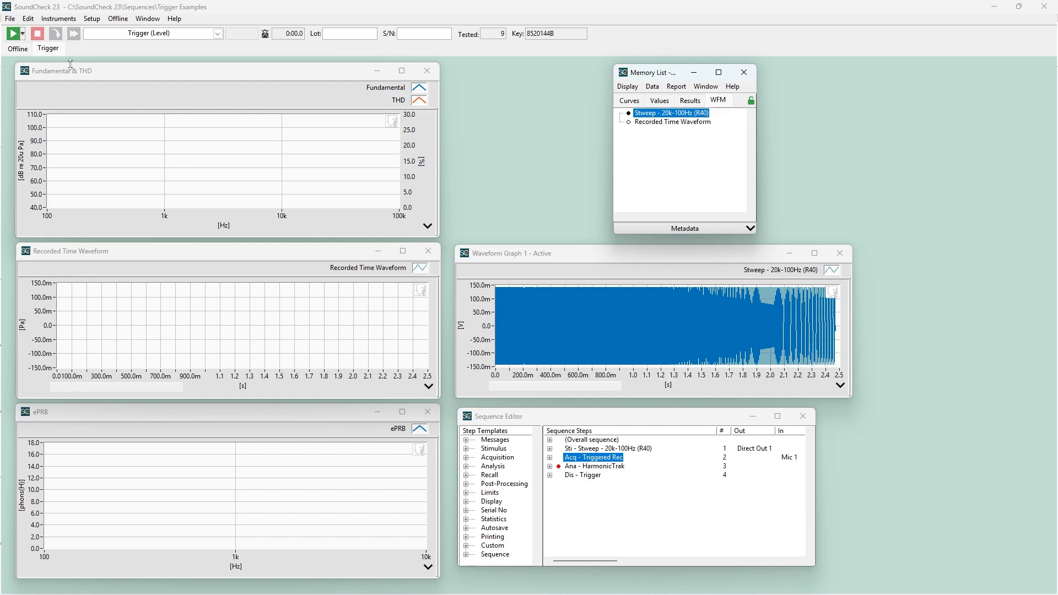
Run the Trigger (Level) sequence three times, stopping the second run before starting the third.
left_click(14, 35)
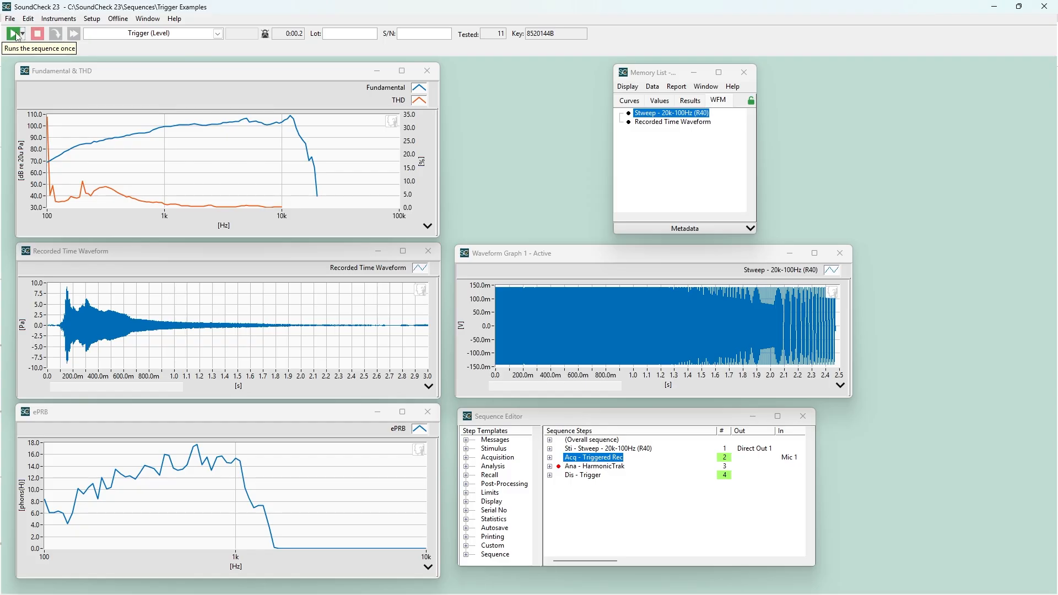
left_click(15, 35)
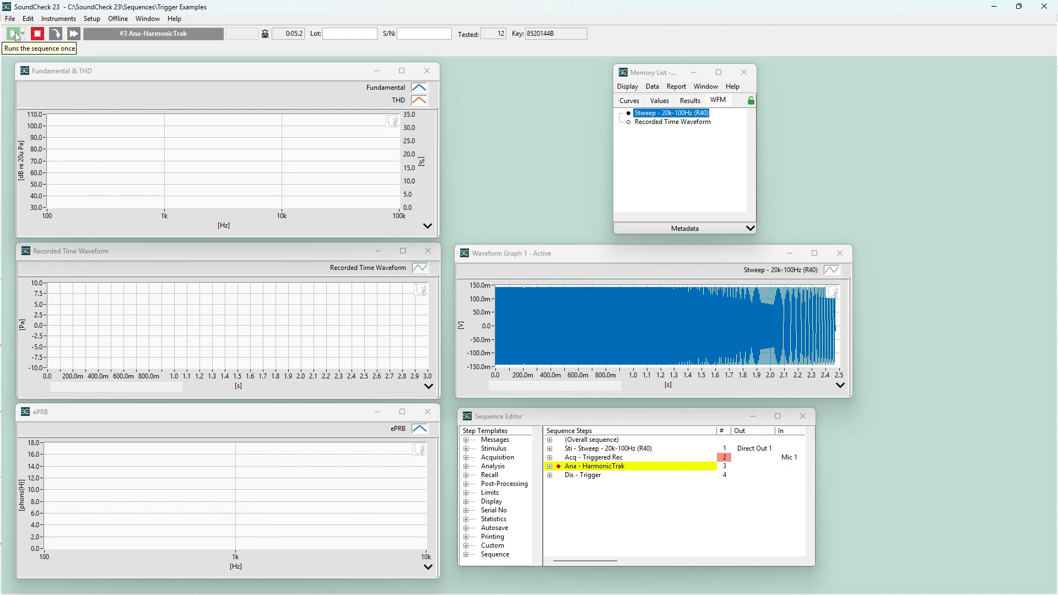
left_click(37, 36)
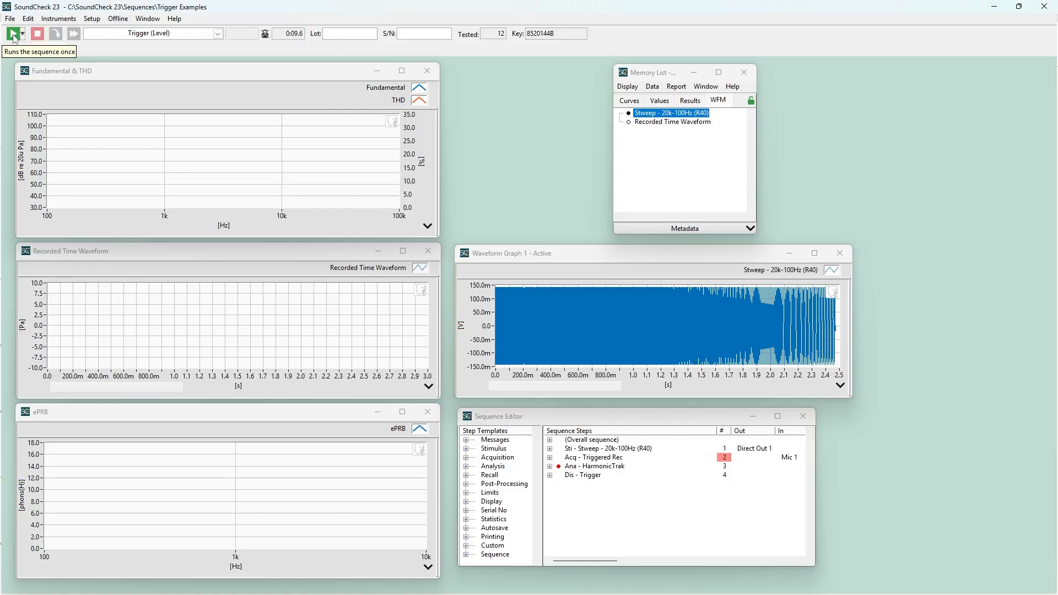
left_click(14, 37)
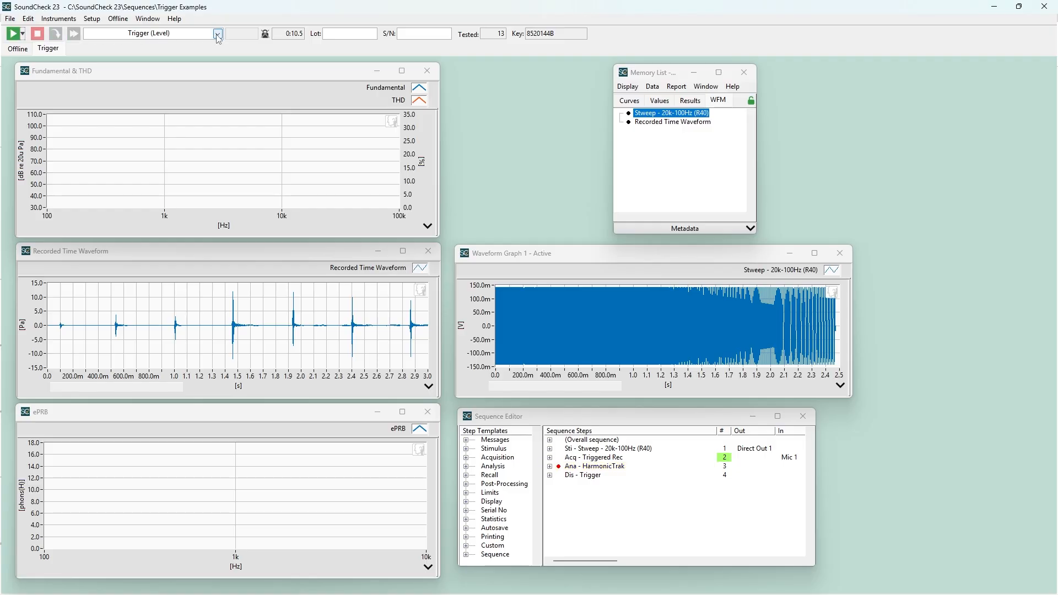
Switch to the Trigger (Level and Frequency) sequence, discarding the changes to the current sequence.
left_click(217, 34)
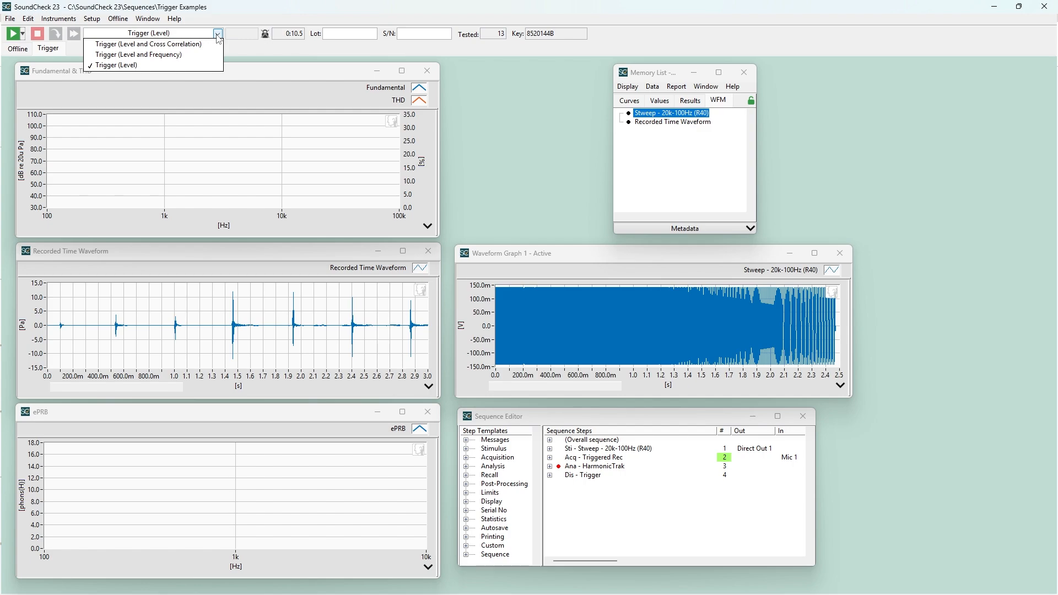
left_click(201, 54)
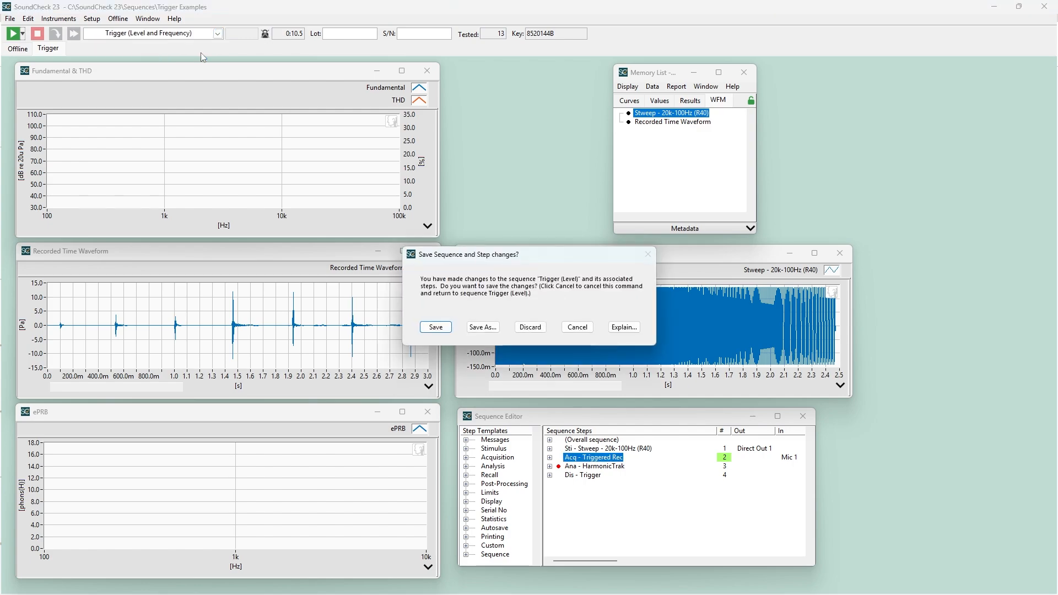
left_click(530, 326)
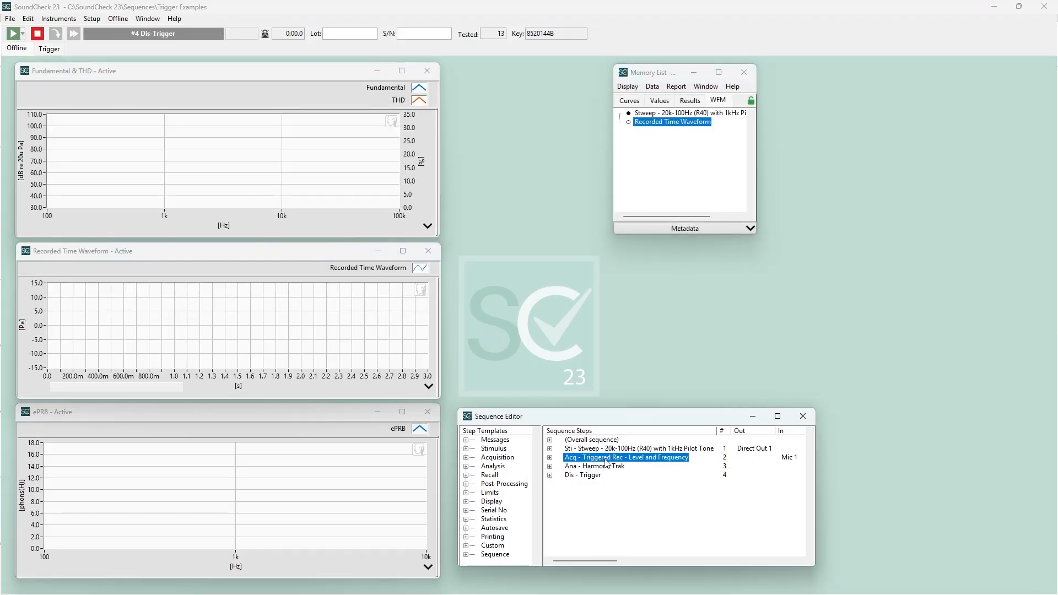
Review the acquisition step's level and frequency trigger settings and the stimulus's 1 kHz pilot tone, silence and stepped sweep segments.
double_click(605, 461)
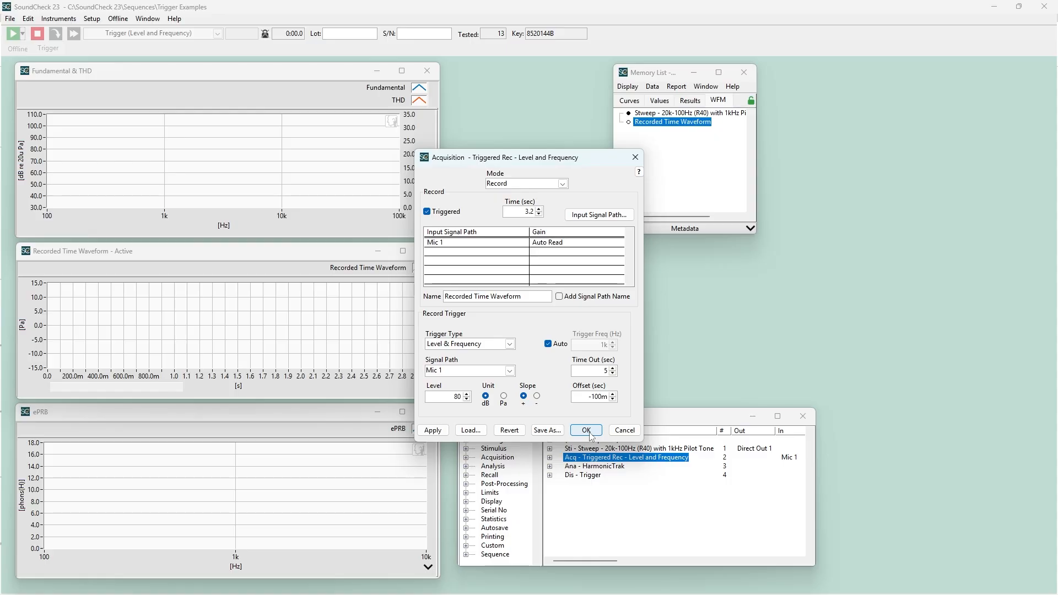
left_click(589, 433)
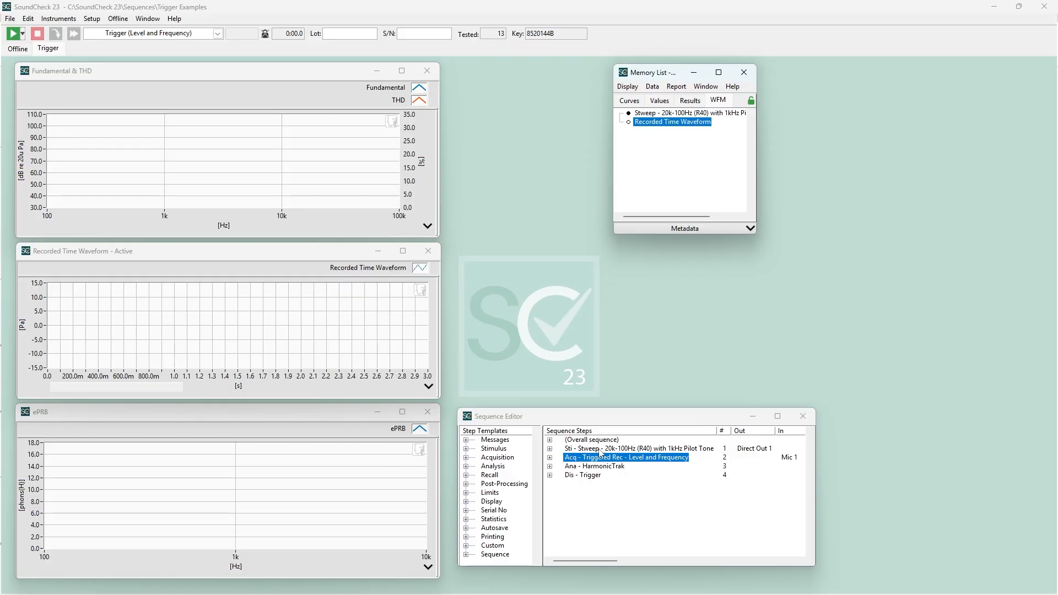
left_click(600, 450)
double_click(601, 452)
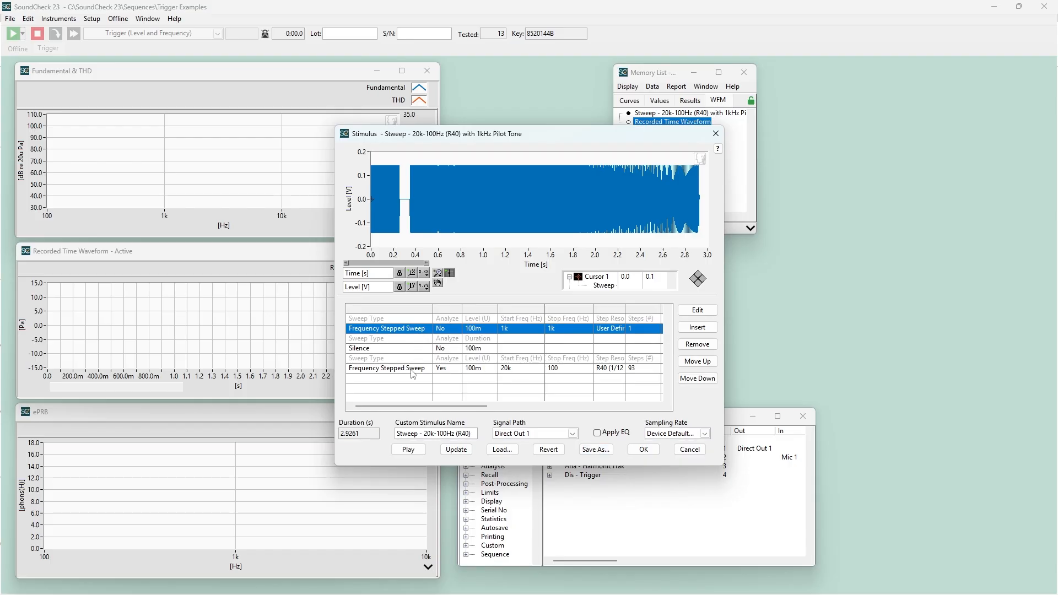
double_click(407, 329)
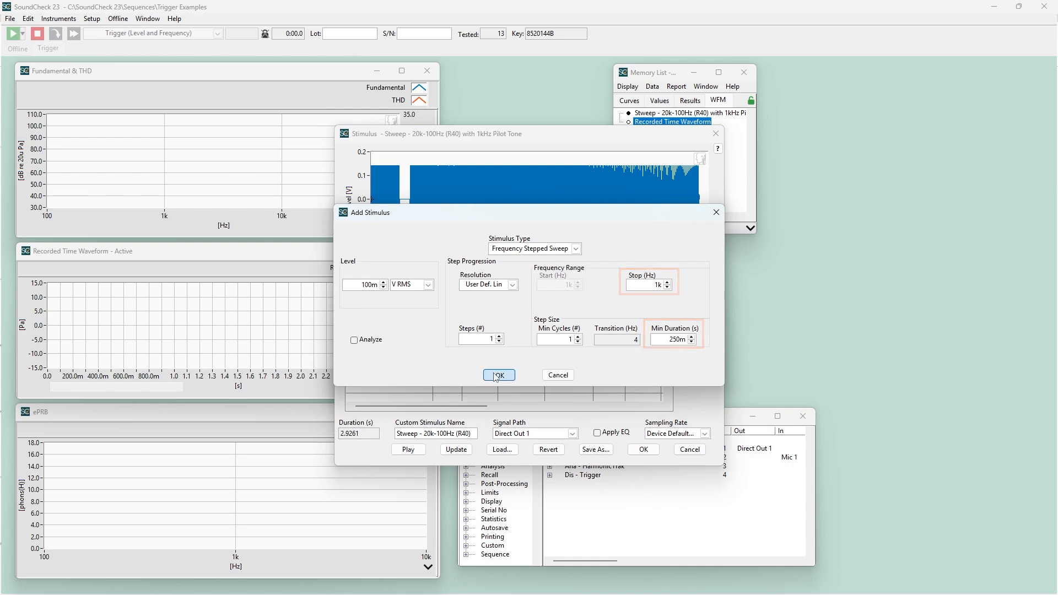
left_click(496, 377)
double_click(400, 349)
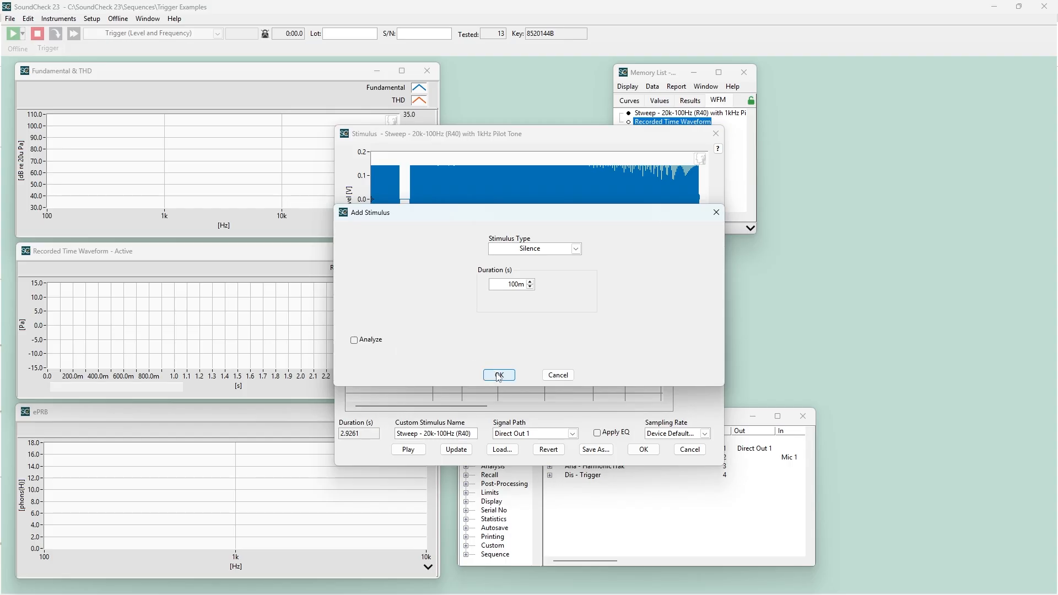
left_click(499, 376)
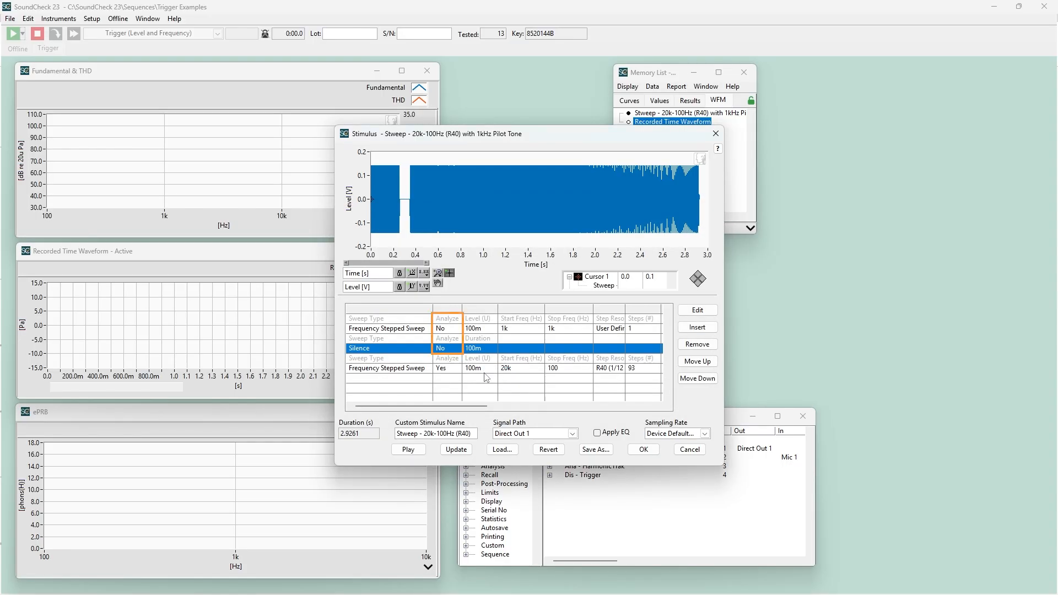
double_click(427, 368)
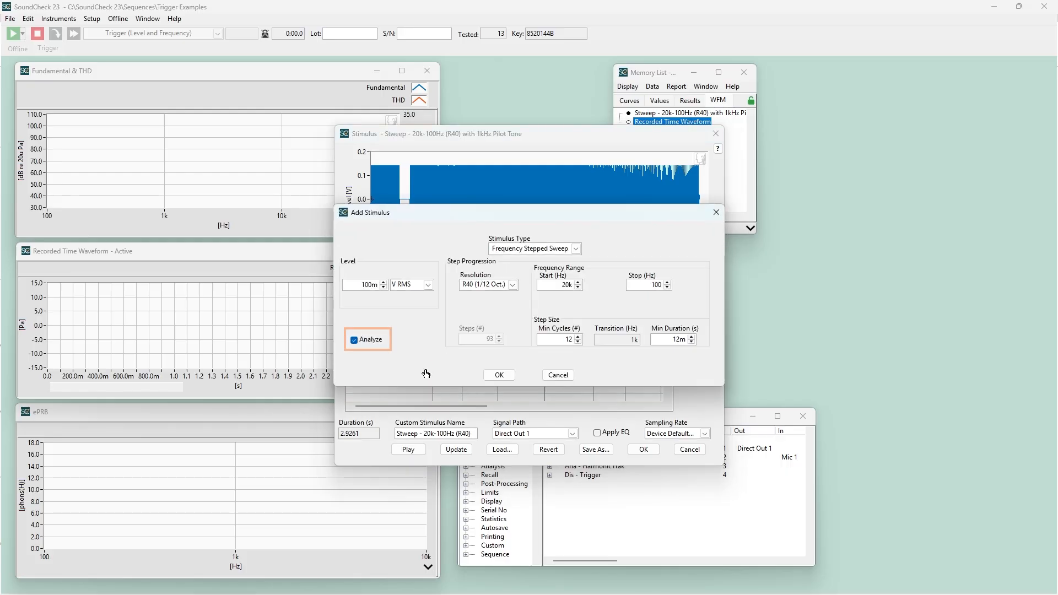
left_click(499, 374)
left_click(656, 453)
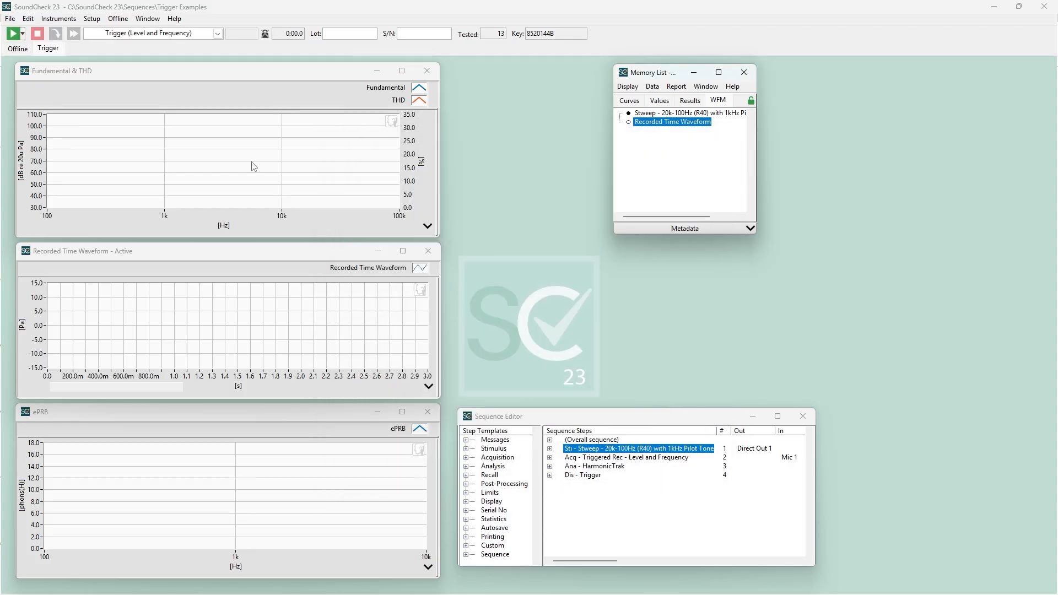
Run the Trigger (Level and Frequency) sequence to record and analyze the pilot-tone-triggered sweep.
left_click(15, 33)
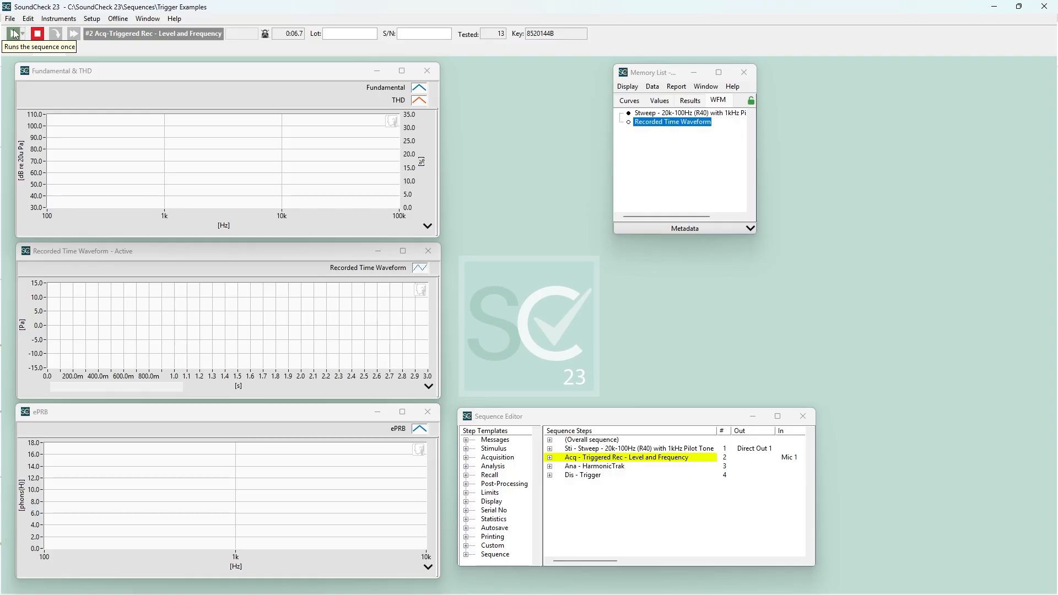
left_click(15, 34)
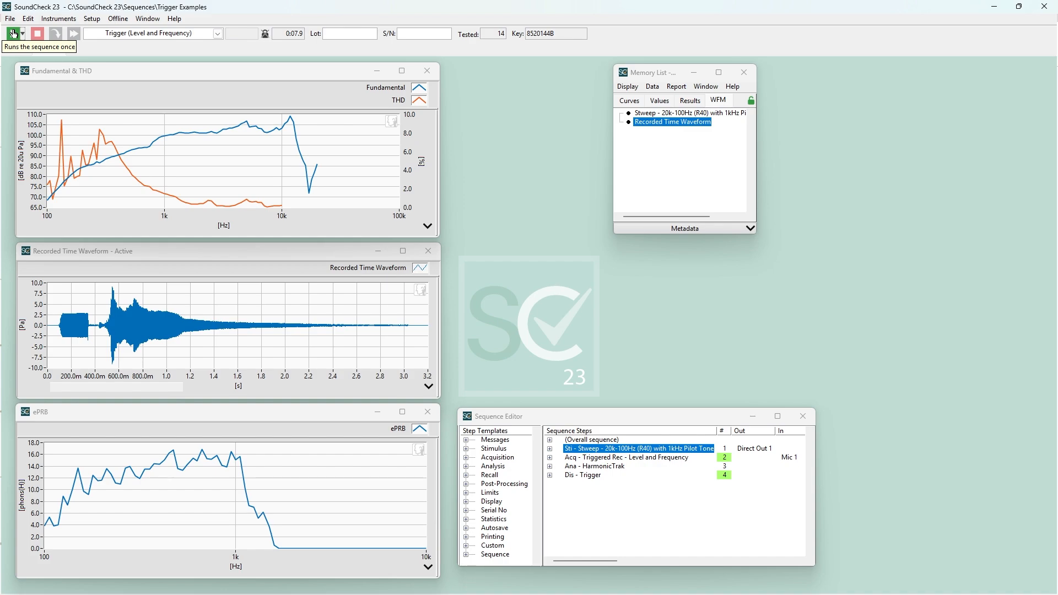
left_click(14, 34)
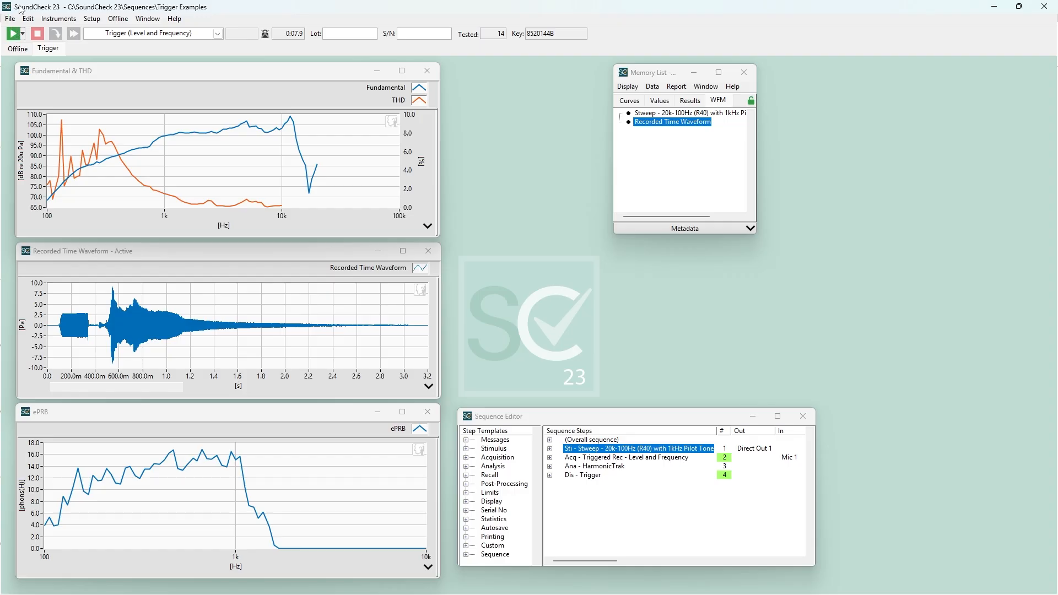
Switch to the Trigger (Level and Cross Correlation) sequence, discarding the changes to the current sequence.
left_click(218, 34)
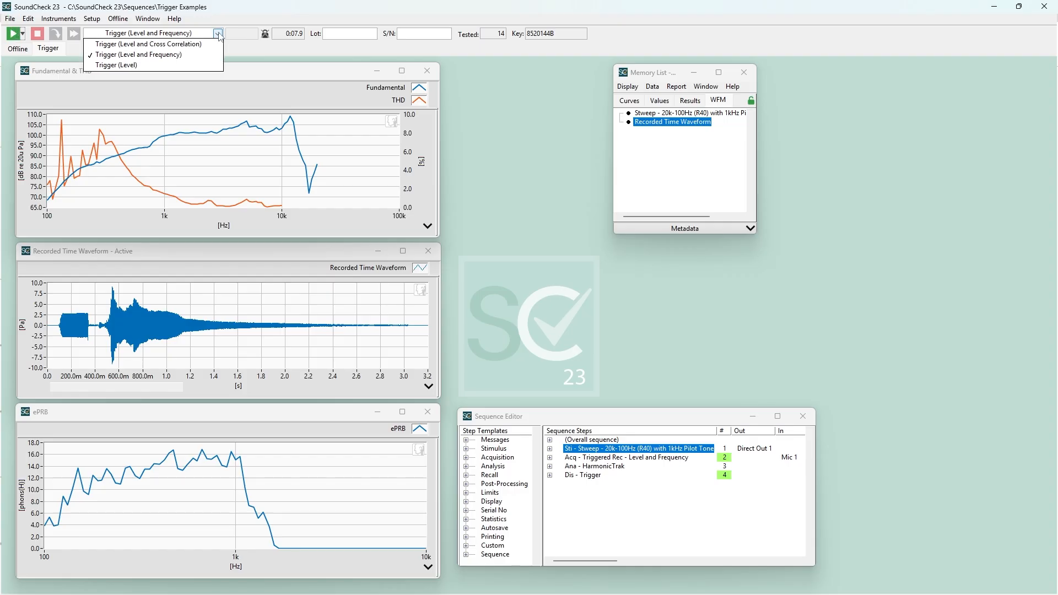
left_click(212, 48)
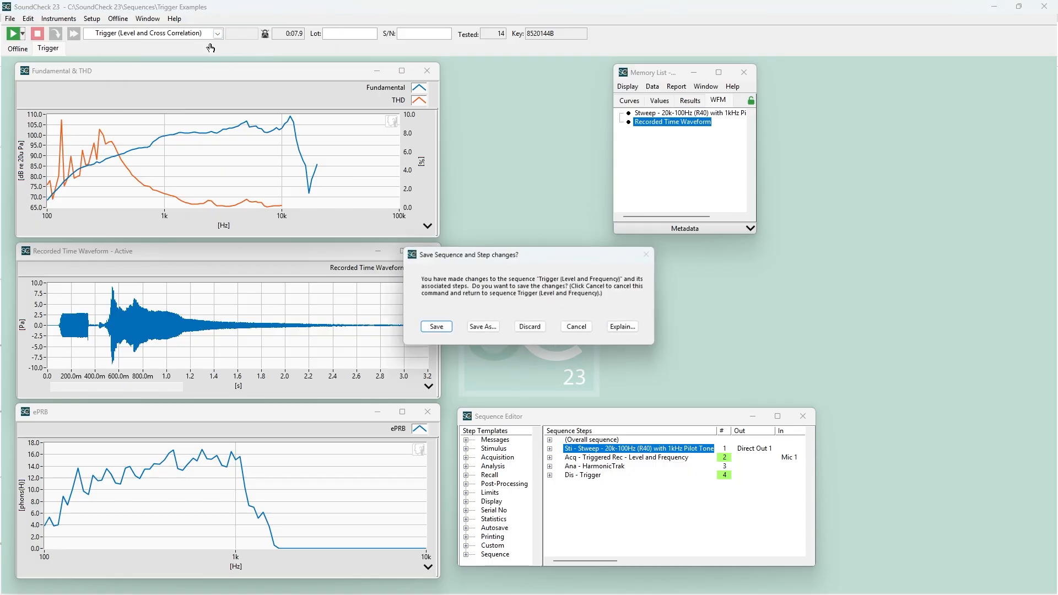
left_click(531, 329)
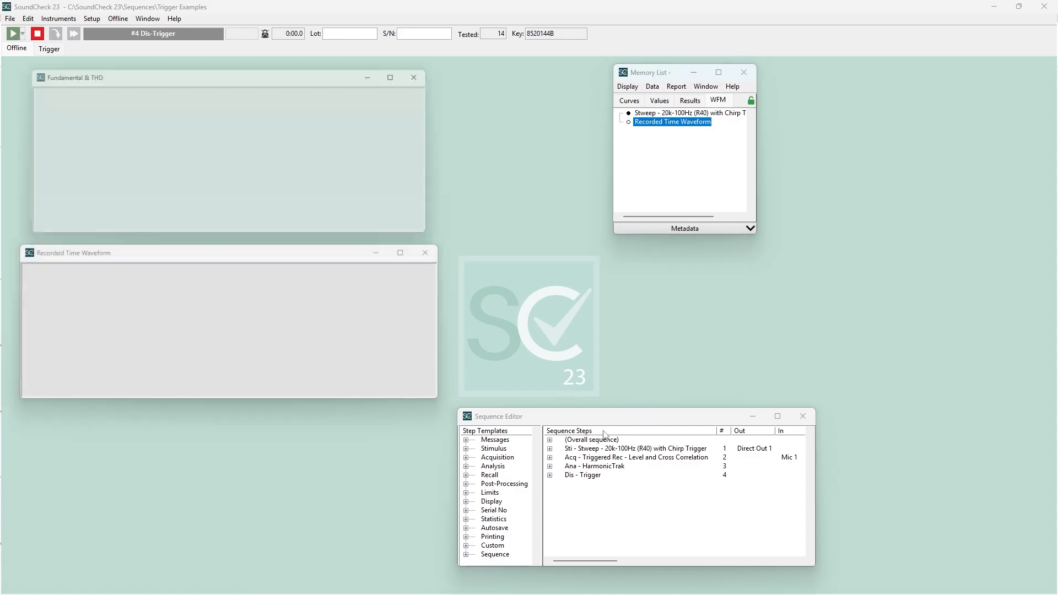
Review the segments of the Stweep - 20k-100Hz (R40) with Chirp Trigger stimulus.
double_click(604, 449)
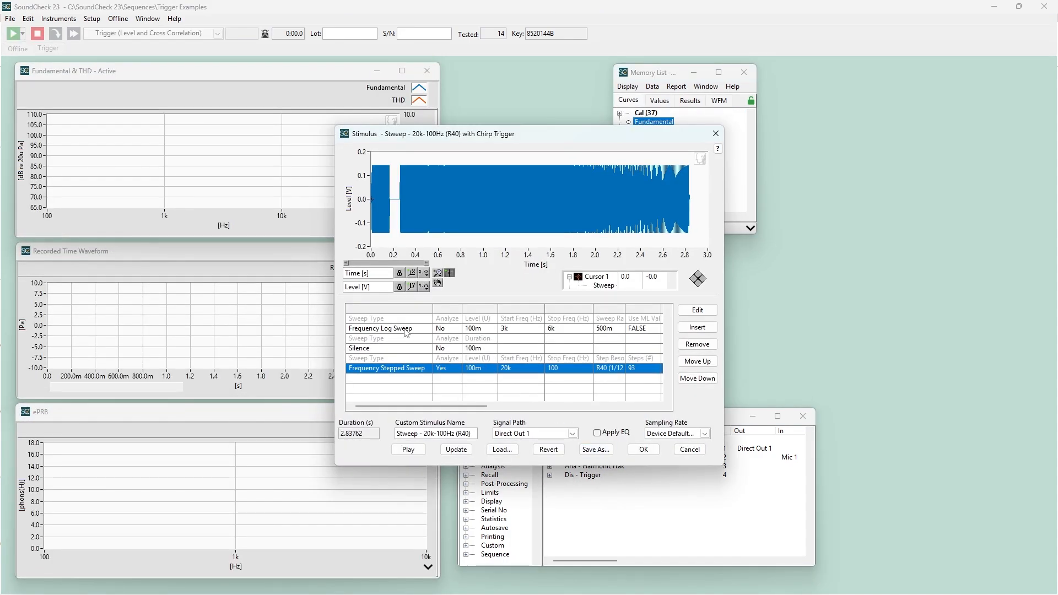
left_click(644, 450)
Check the list of installed optional modules for 2006 - Time Selective Response.
left_click(175, 20)
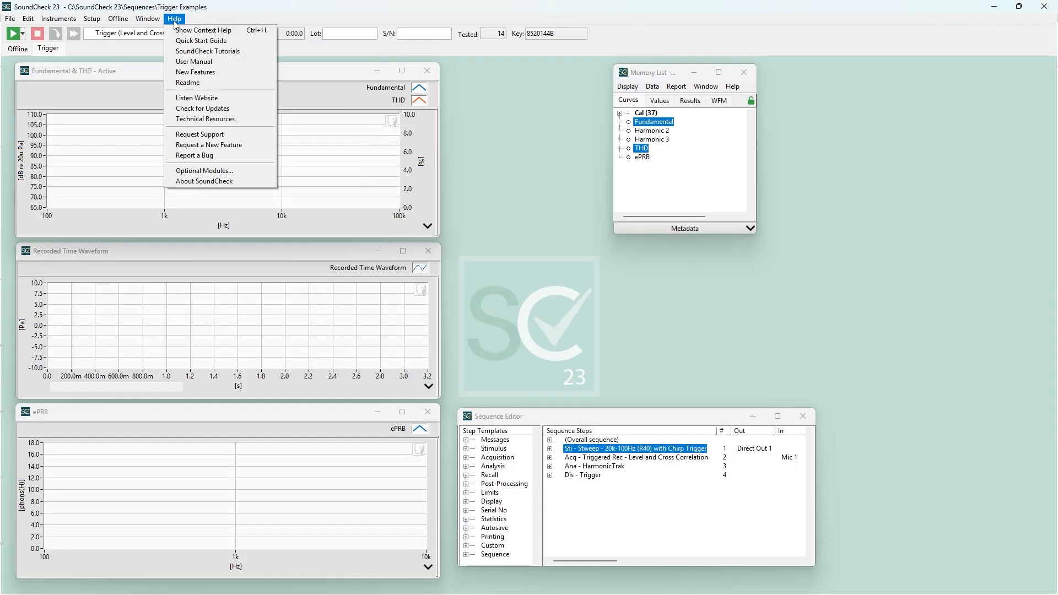
left_click(215, 171)
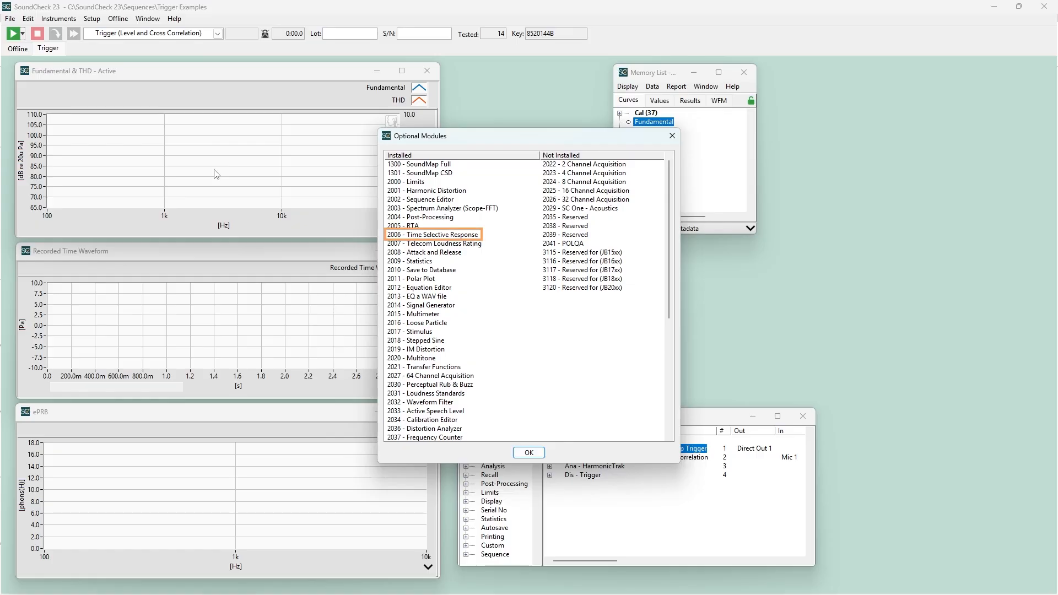
left_click(531, 453)
Review the frequency log sweep settings of the chirp segment in the Stweep - 20k-100Hz (R40) with Chirp Trigger stimulus.
double_click(595, 453)
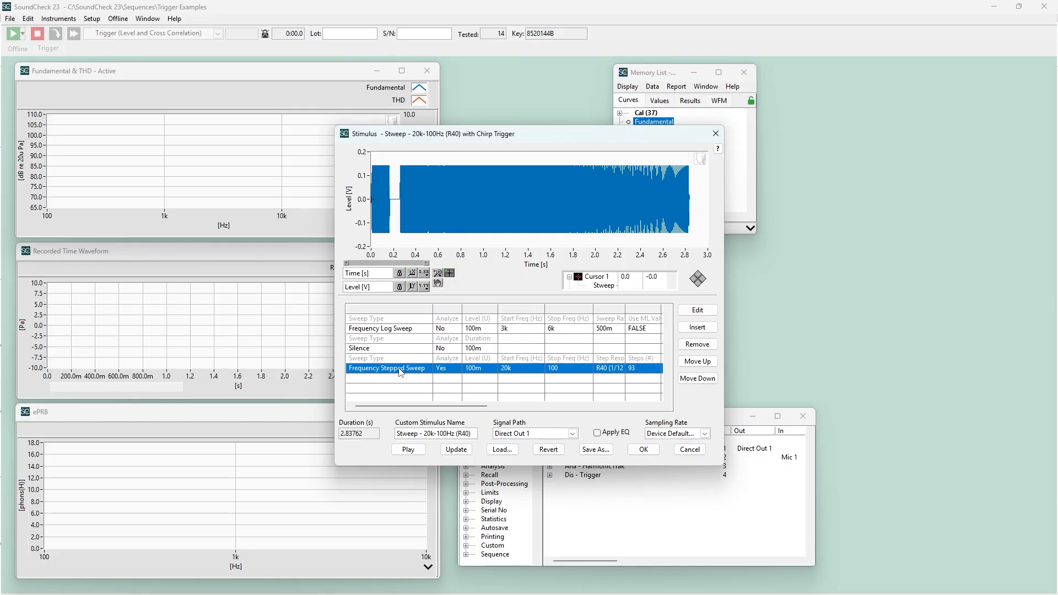
double_click(395, 332)
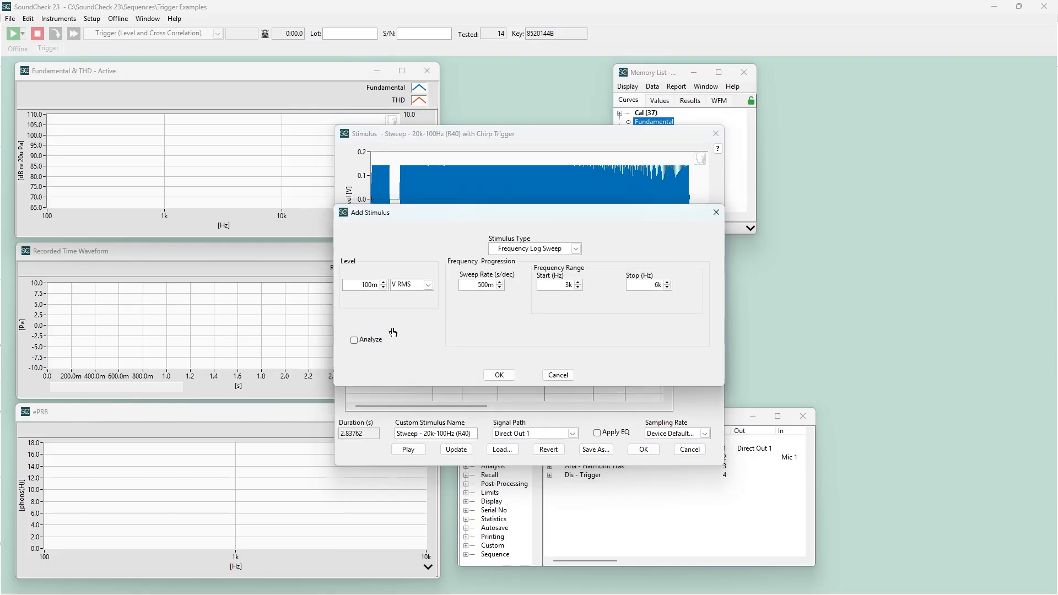
left_click(498, 375)
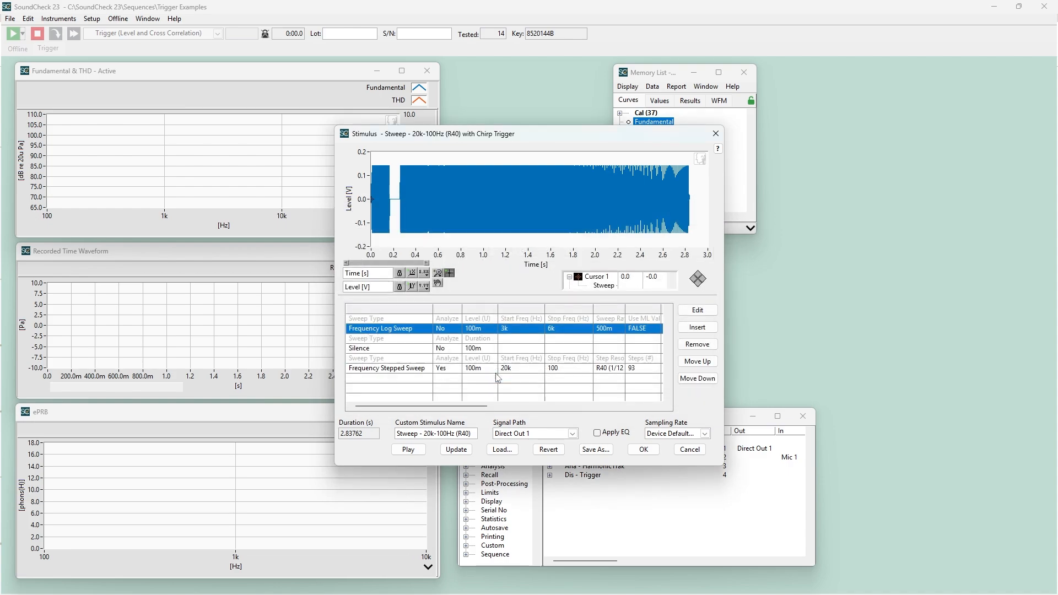
left_click(643, 449)
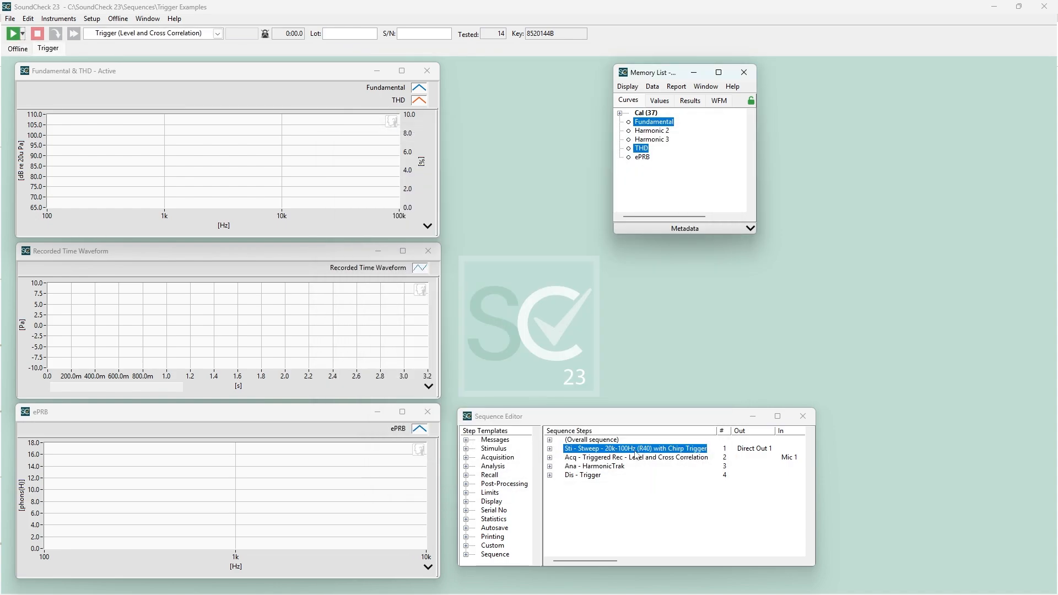
Set the triggered recording acquisition step's trigger type to Level & Cross-Correlation with the Stweep - 20k-100Hz stimulus as reference.
double_click(601, 458)
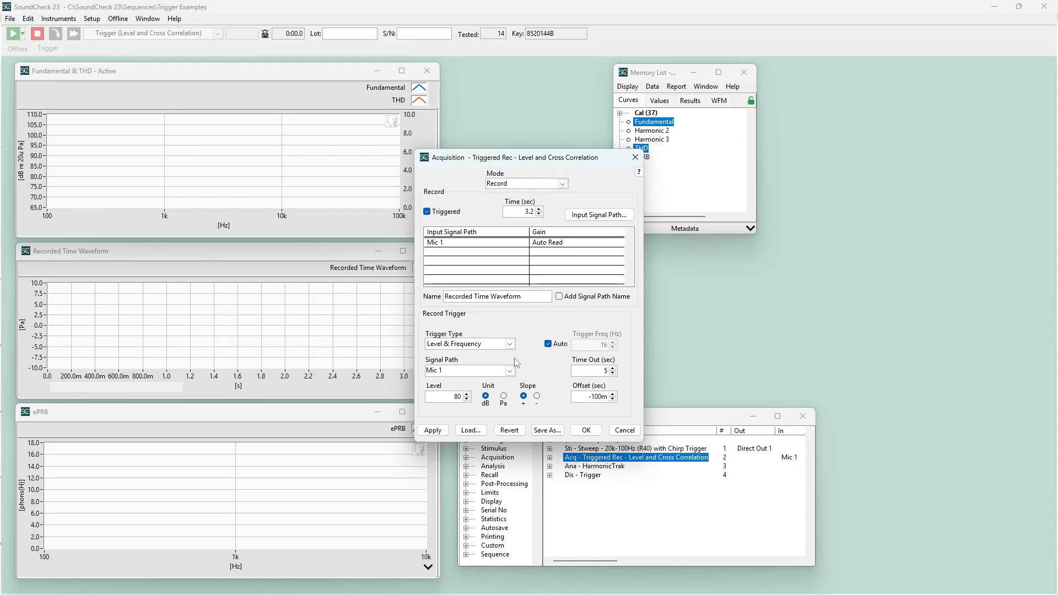
left_click(510, 344)
left_click(507, 376)
left_click(611, 344)
left_click(612, 355)
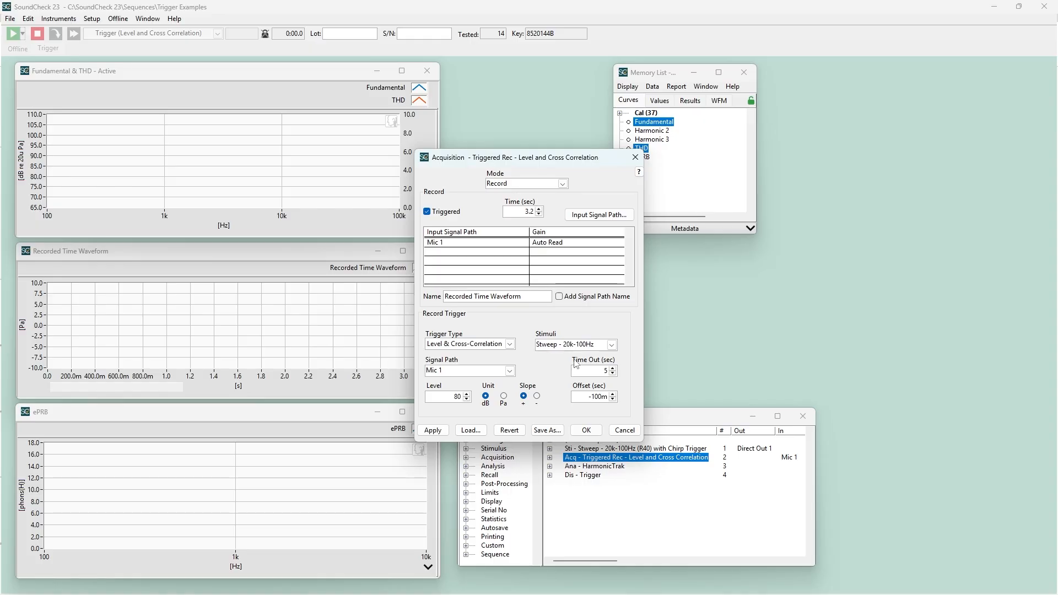
left_click(586, 430)
Run the Trigger (Level and Cross Correlation) sequence once.
left_click(12, 34)
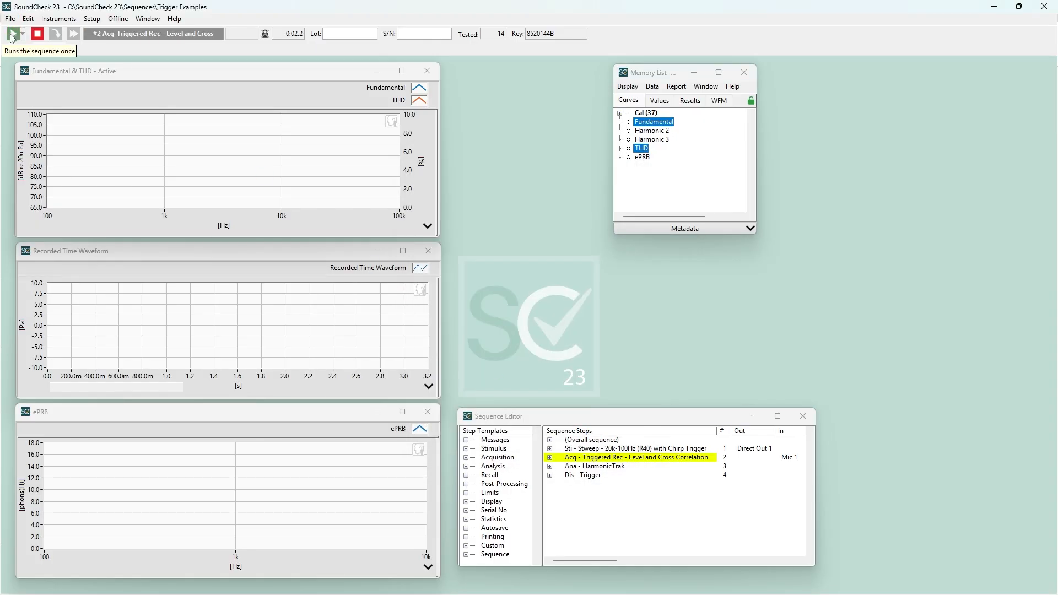